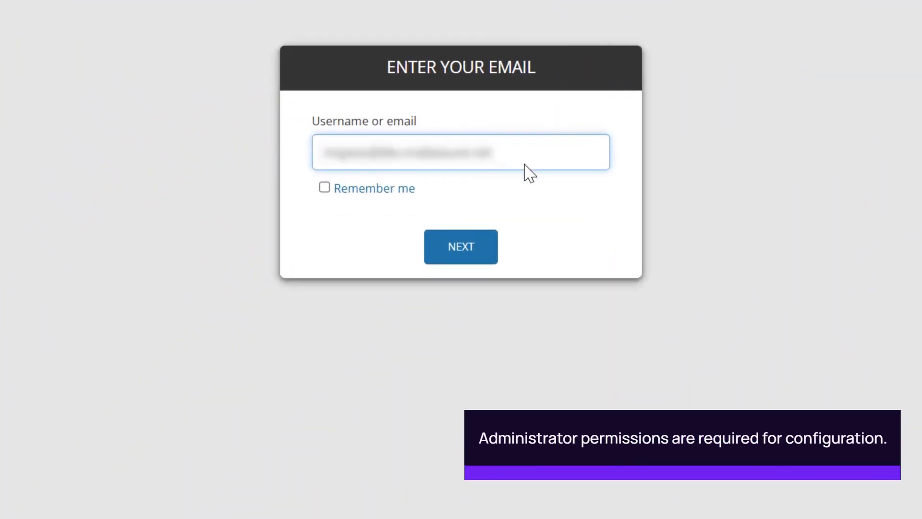
Step: Sign in with the admin email, the pasted password and the six-digit two-factor code
left_click(494, 245)
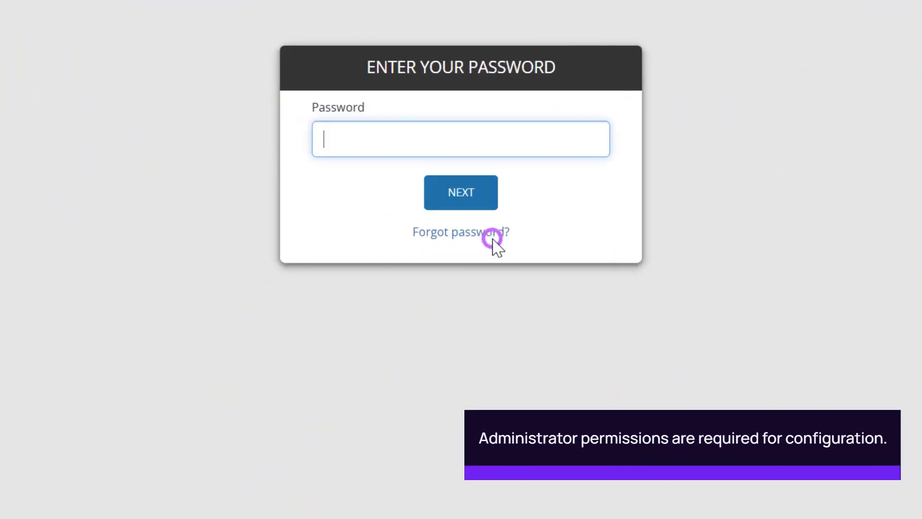
left_click(374, 141)
key("ctrl+v")
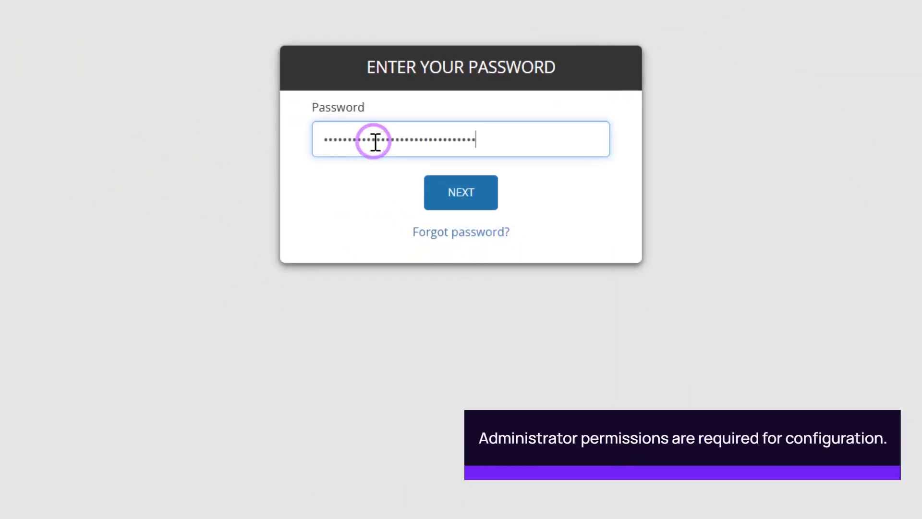
left_click(445, 212)
left_click(425, 152)
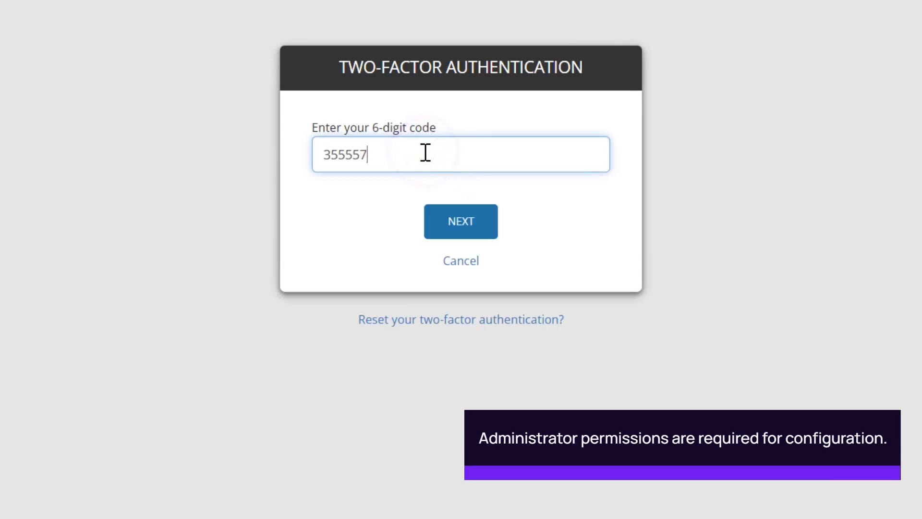
left_click(442, 231)
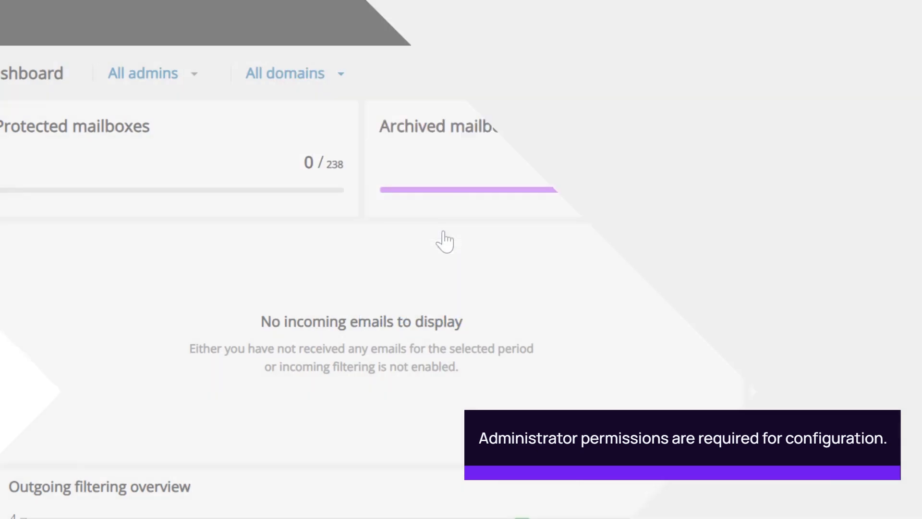
Step: Go to Domains overview under General and launch Configure sync for Microsoft 365
left_click(153, 67)
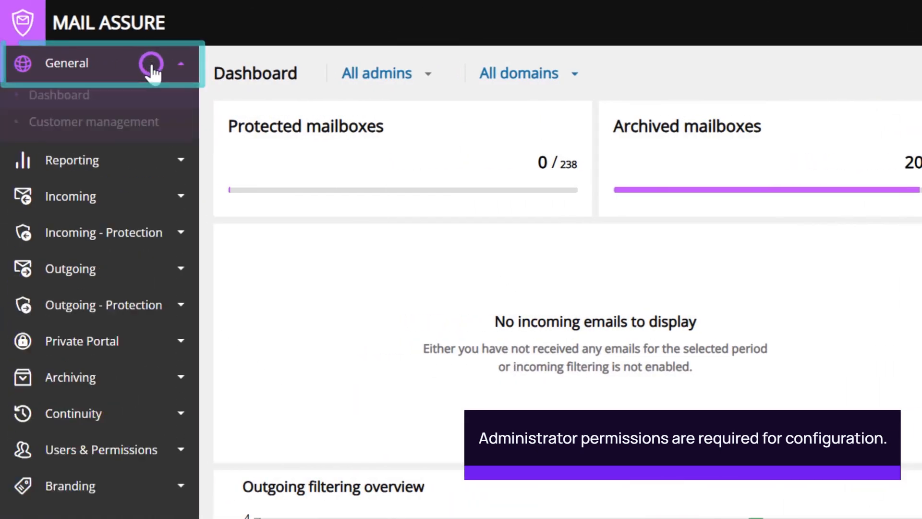
left_click(149, 154)
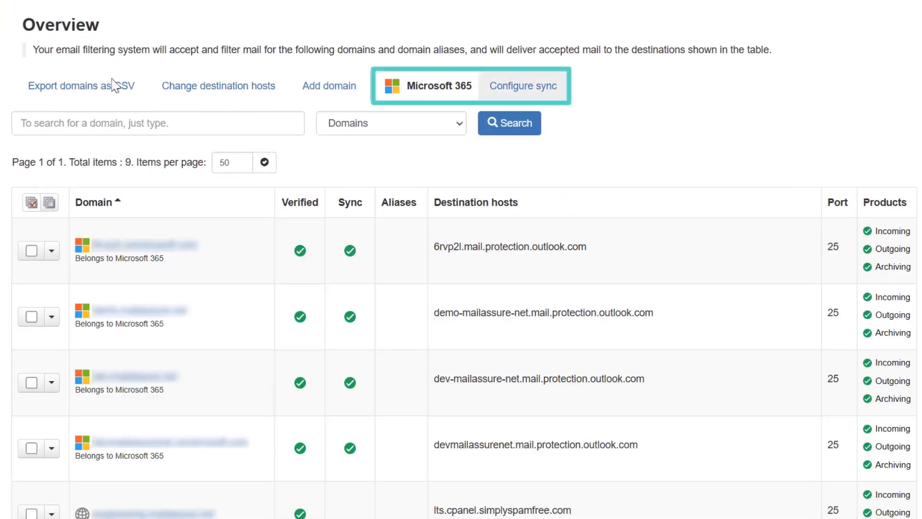
left_click(535, 87)
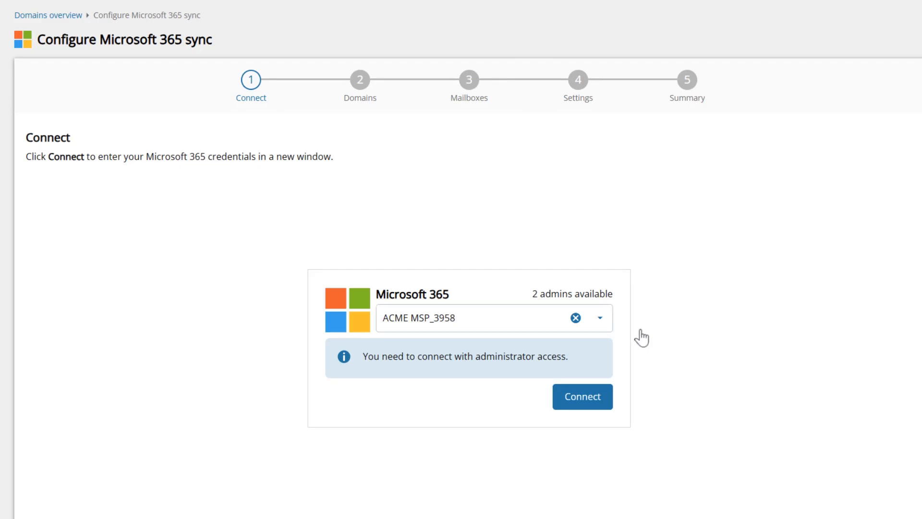
Step: Choose the Microsoft 365 admin entry in the dropdown and connect to Microsoft 365
left_click(600, 318)
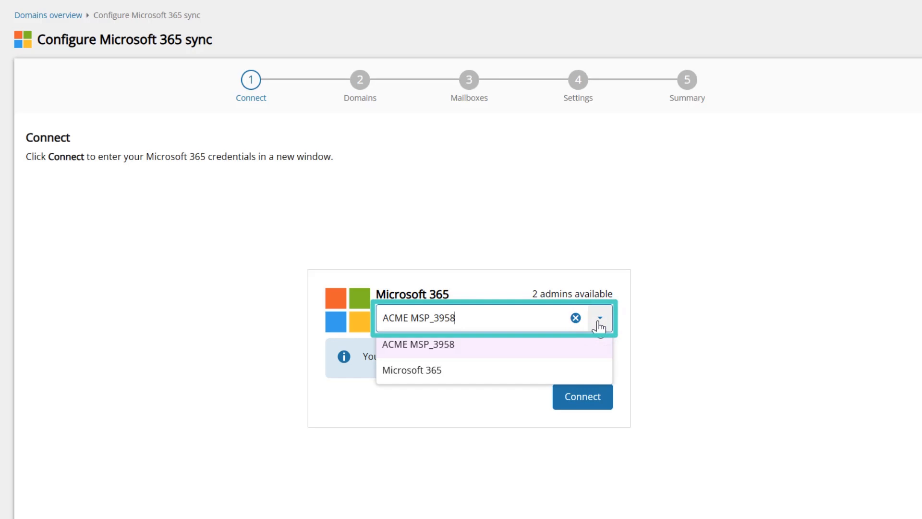
left_click(590, 371)
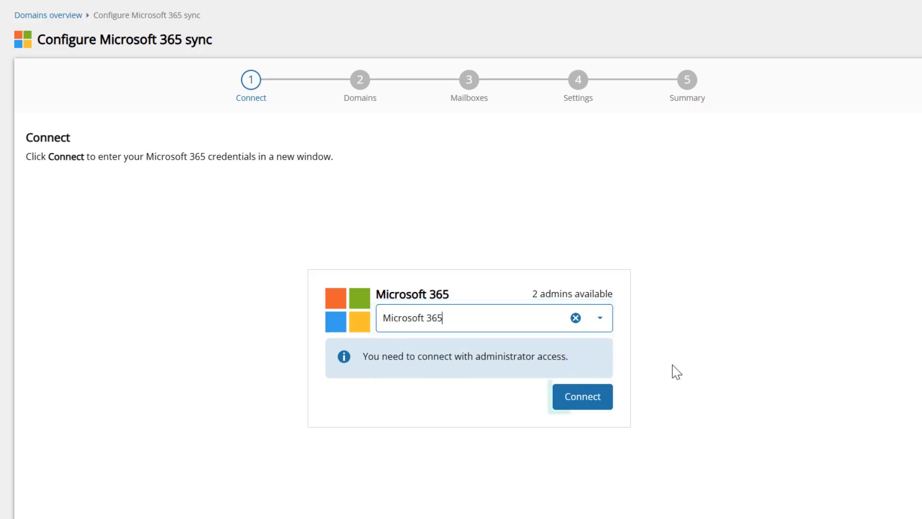
left_click(606, 395)
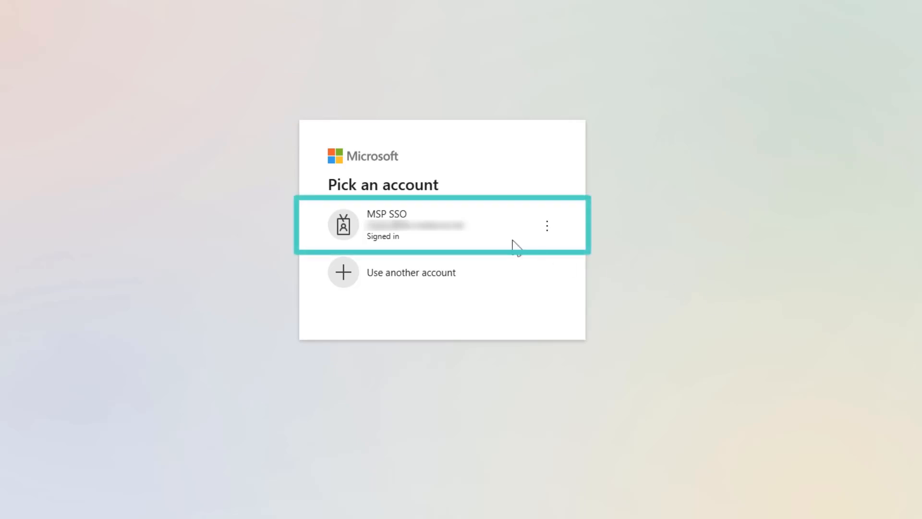
Step: Pick the already signed-in Microsoft account and accept the N-able Mail Assure Sync permissions
left_click(511, 241)
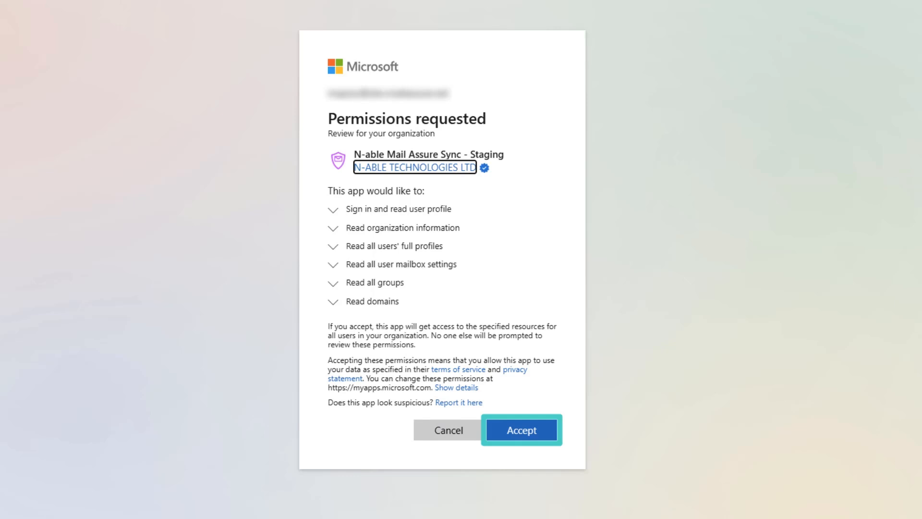
left_click(551, 435)
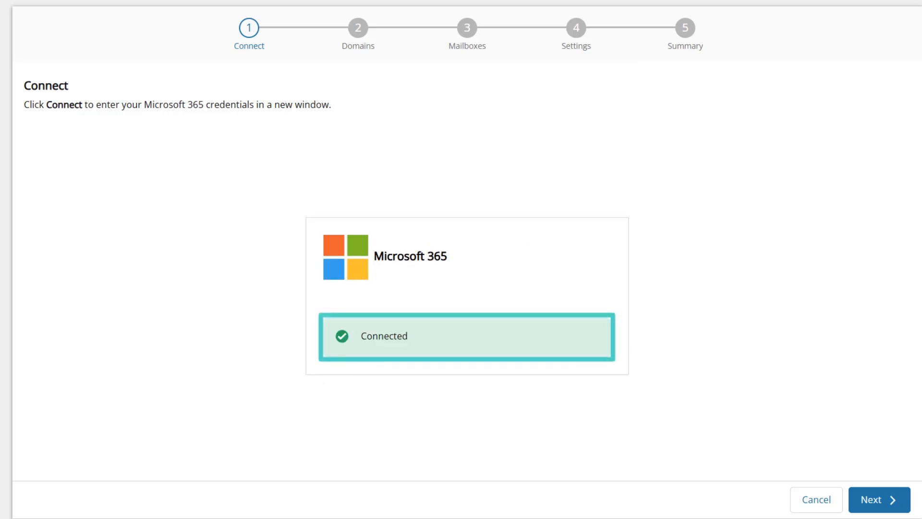
Step: Advance to the Domains step keeping all six domains, Global region and syncing every 4 hours
left_click(892, 499)
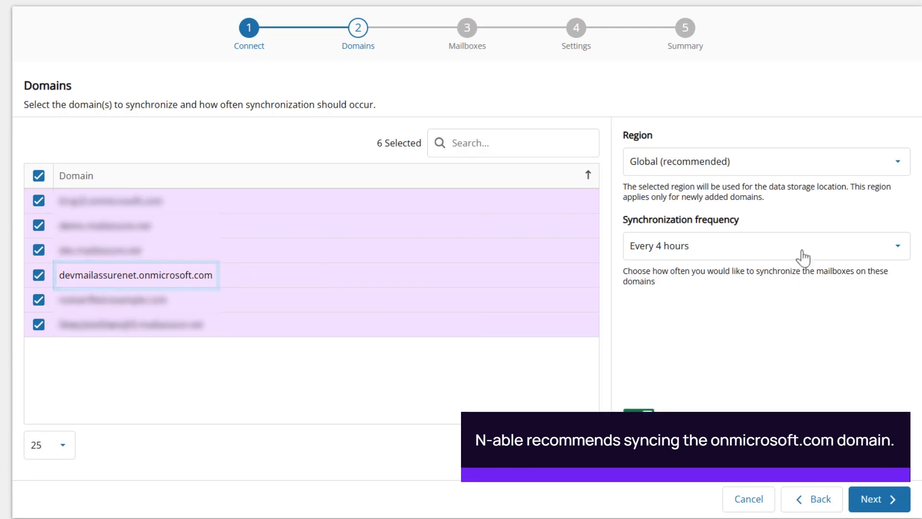
left_click(808, 165)
left_click(808, 166)
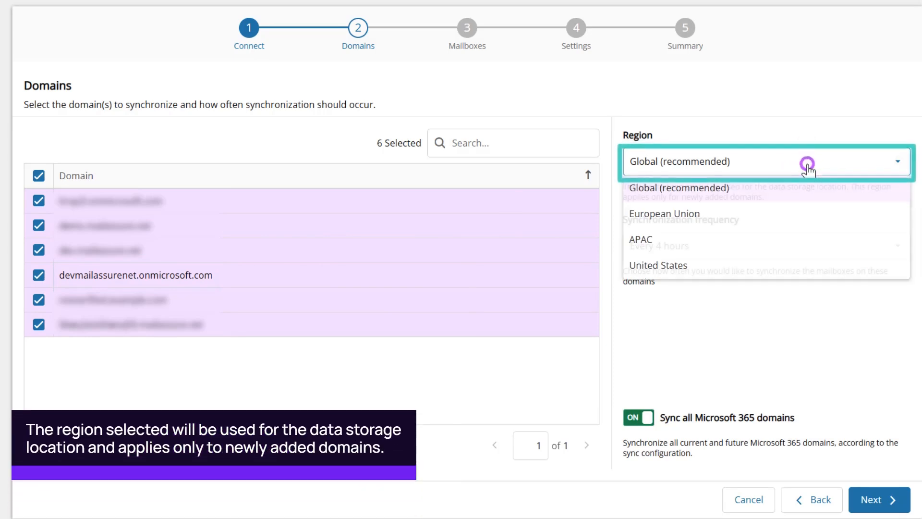
left_click(815, 246)
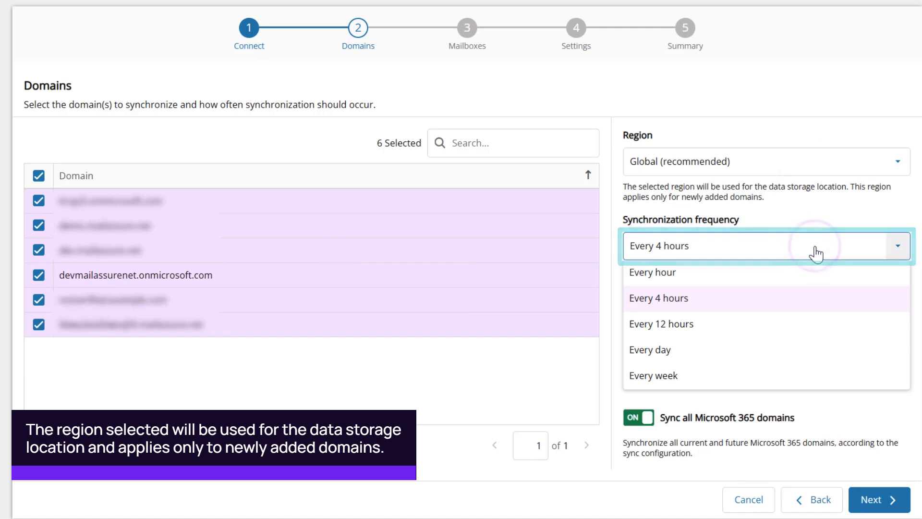
left_click(815, 247)
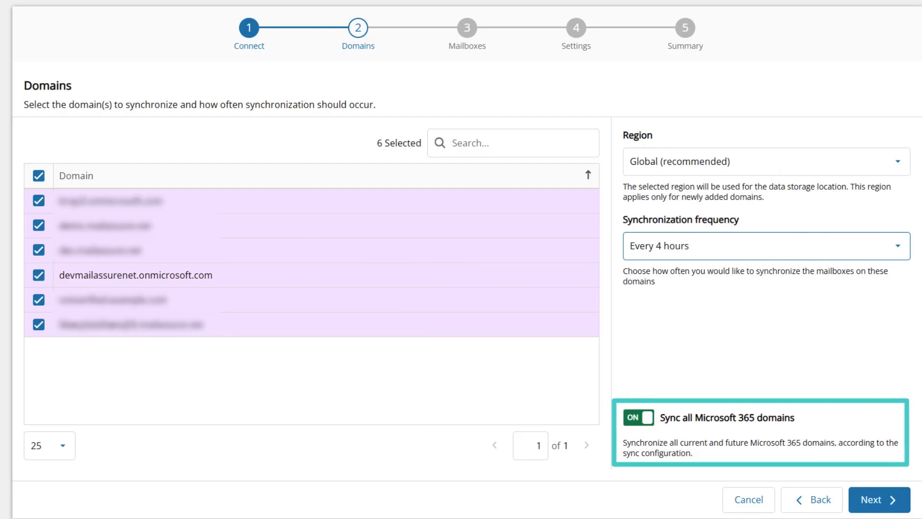
Step: Go to the Mailboxes step and cancel the Filter Builder, leaving all 225 mailboxes selected unfiltered
left_click(864, 495)
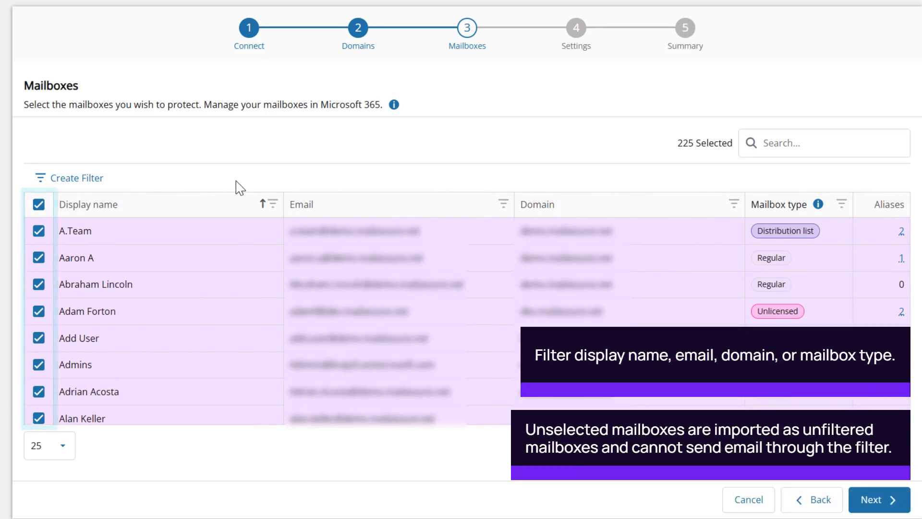
left_click(88, 179)
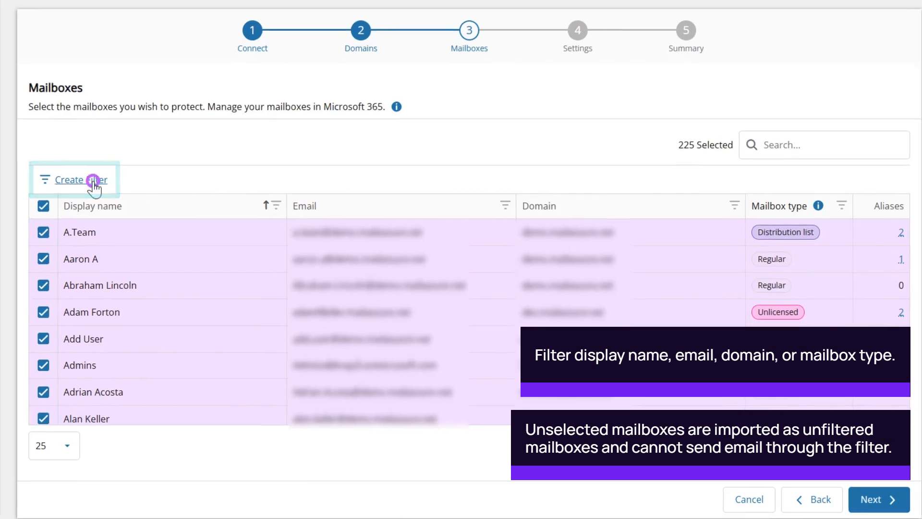
left_click(137, 96)
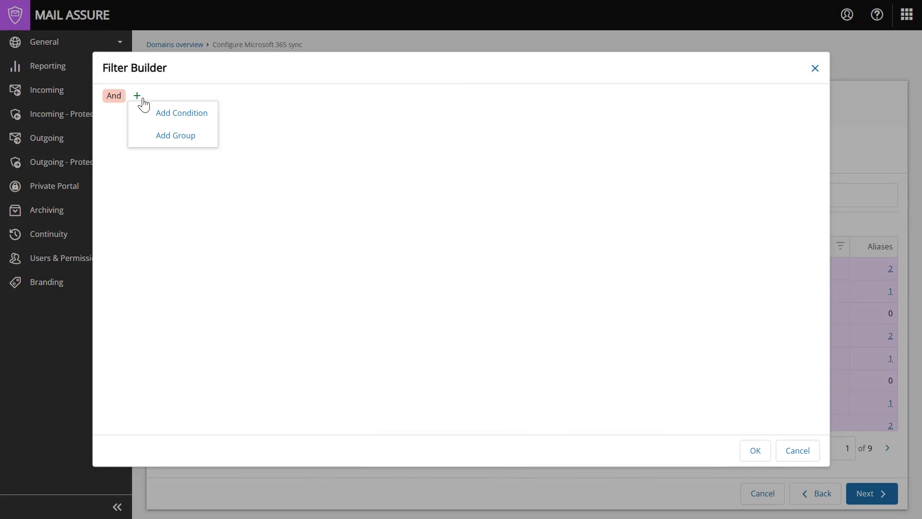
left_click(814, 70)
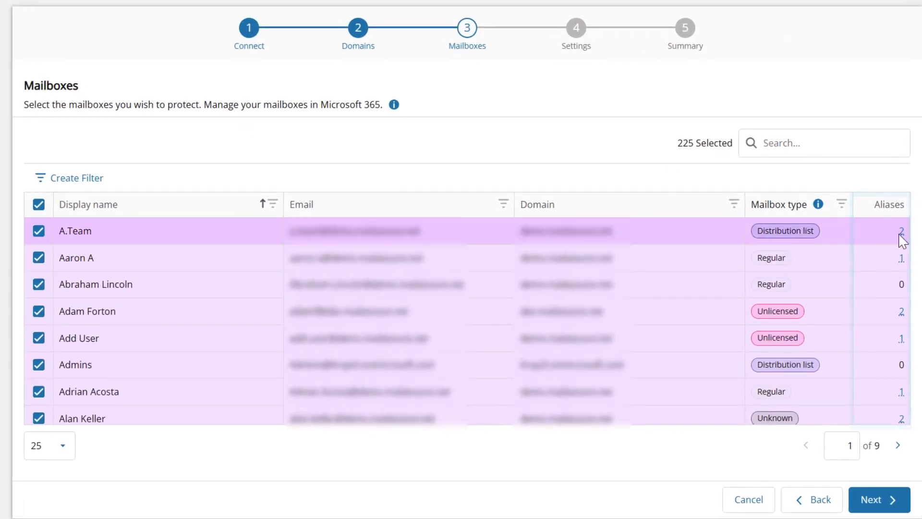
mouse_move(900, 236)
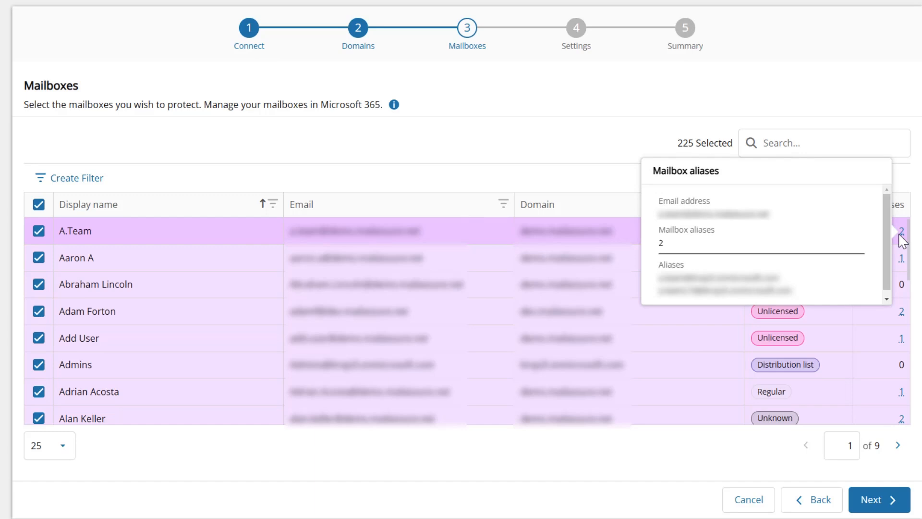
Step: Leave the default filtering, archiving, SSO and timezone settings unchanged and continue to Summary
left_click(888, 497)
scroll(908, 427, "down", 2)
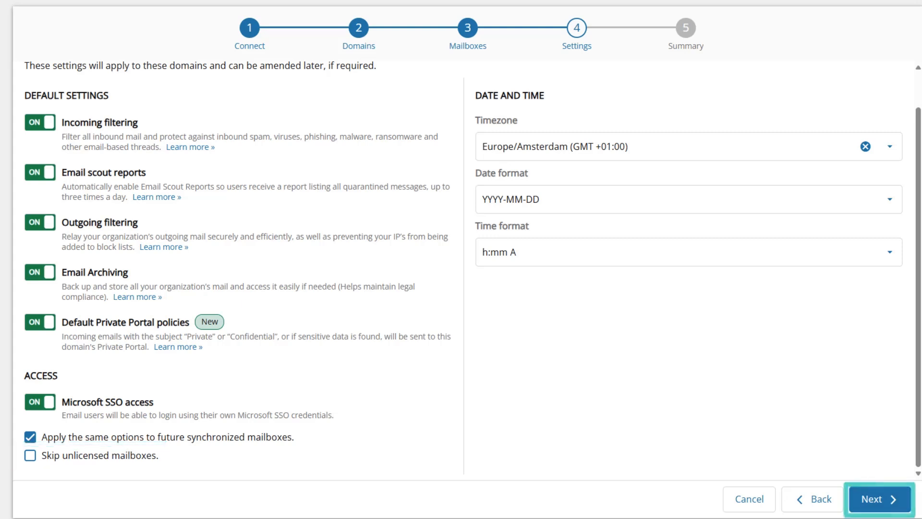
left_click(886, 504)
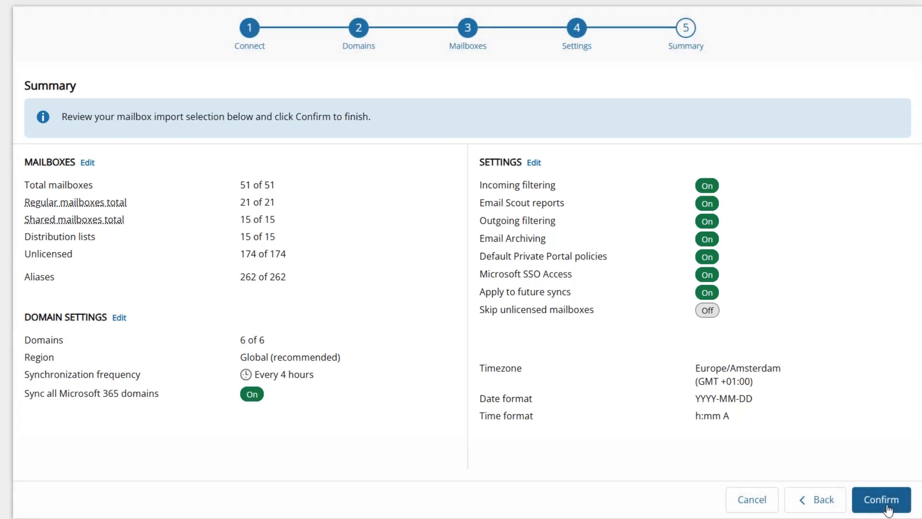
Step: Confirm the import of 51 mailboxes across 6 domains and finish the wizard
left_click(888, 510)
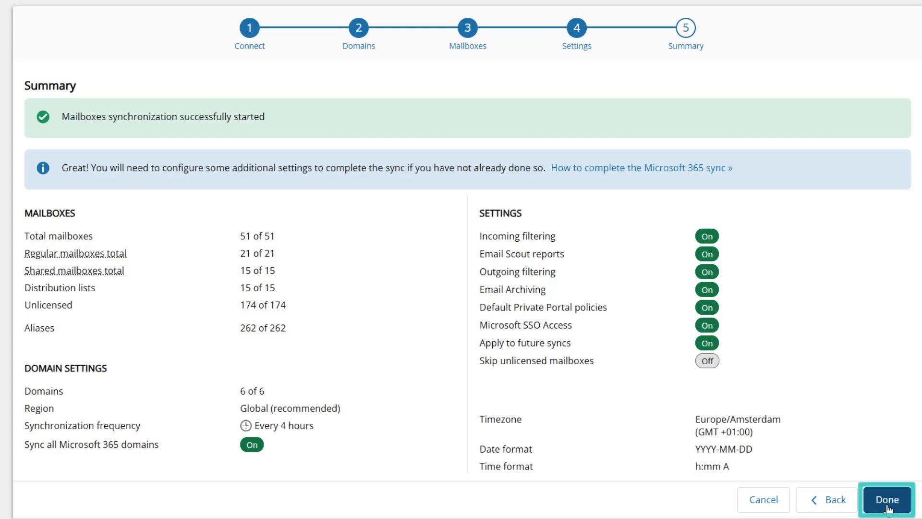
left_click(887, 508)
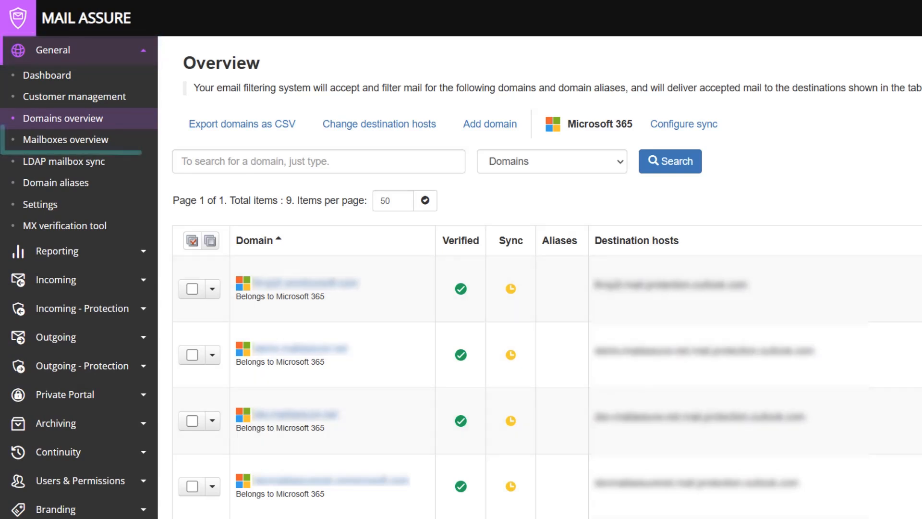
Step: Open Mailboxes overview on its Mailboxes tab to list the imported mailboxes
left_click(129, 145)
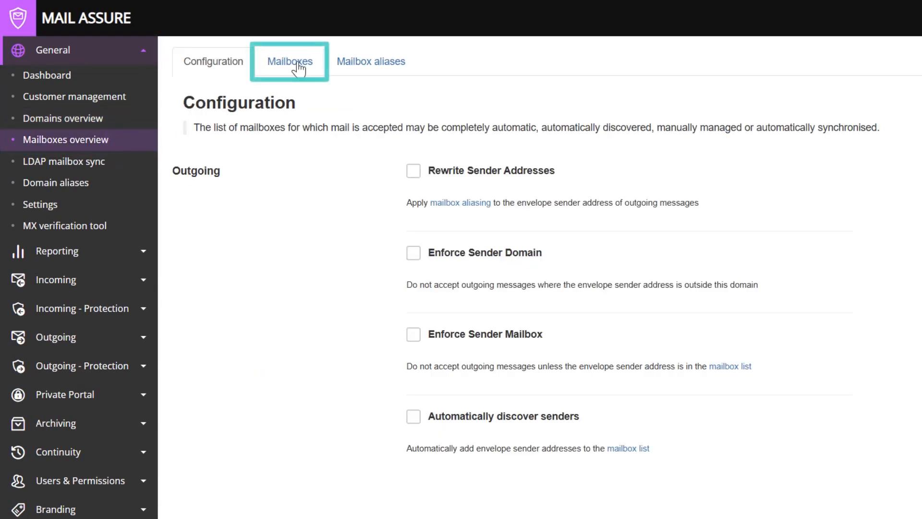
left_click(298, 67)
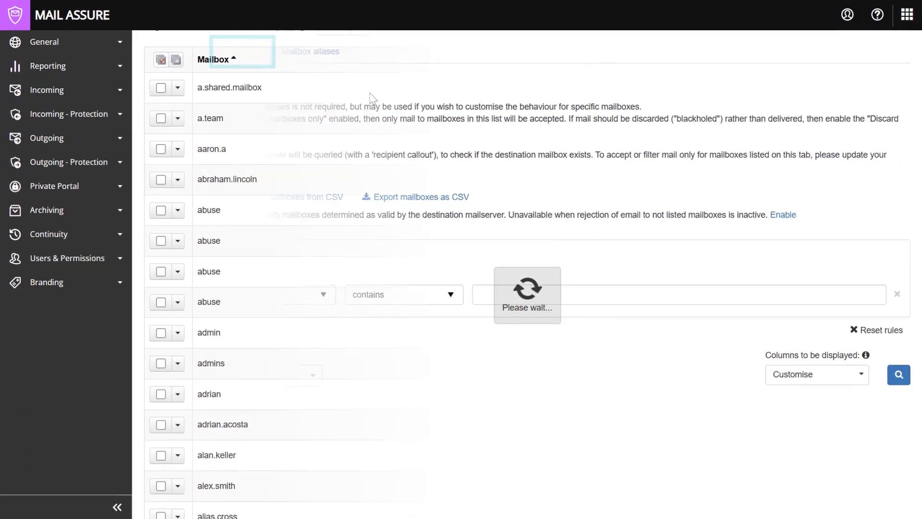